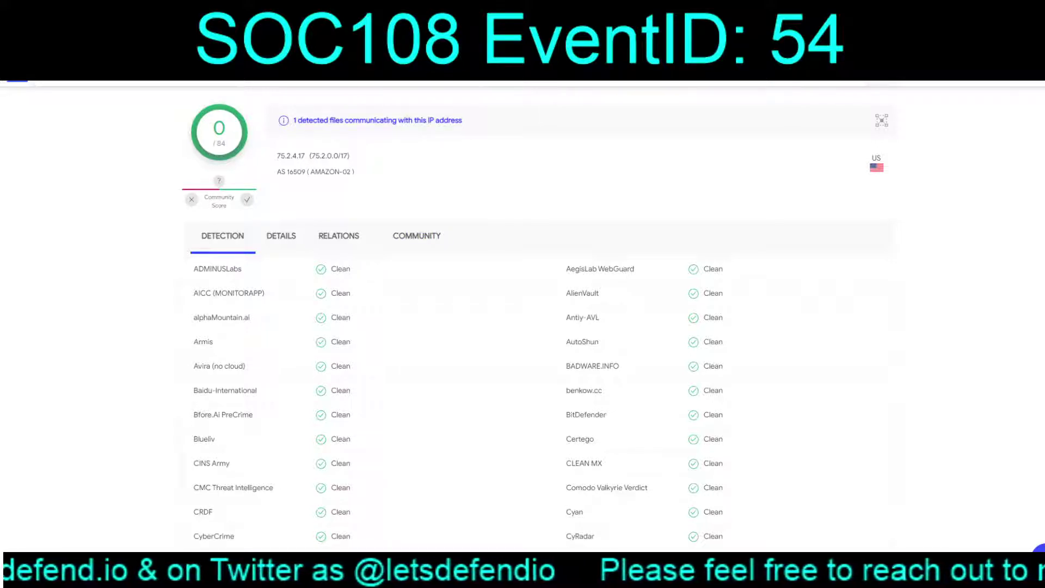
Look up the IP address 75.2.4.17 in Cisco Talos and review its owner, reputation and block list details.
key("ctrl+Tab")
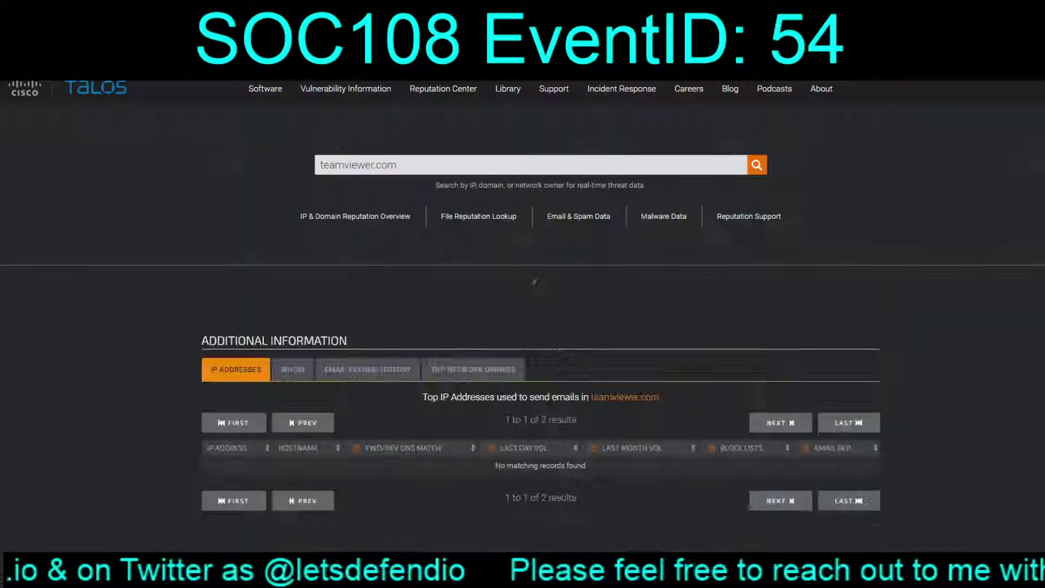
left_click(359, 164)
type("75.2.4.17")
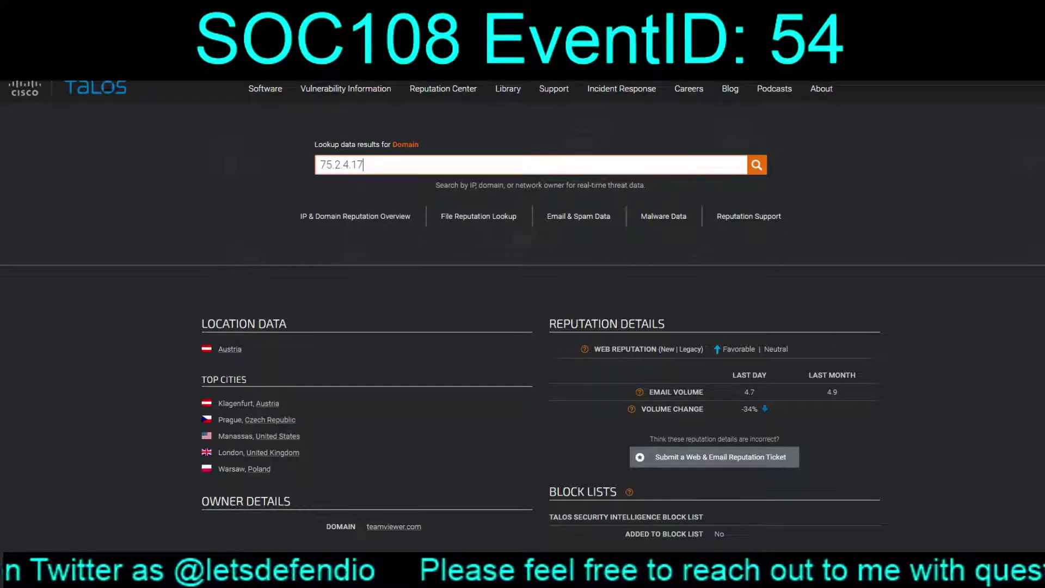
key("Return")
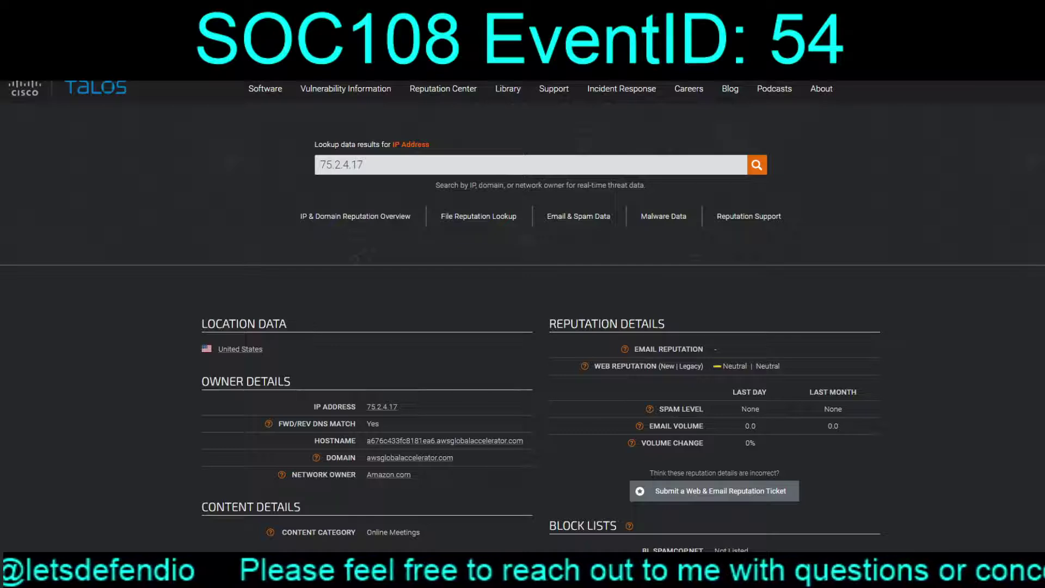
scroll(523, 327, "down", 1)
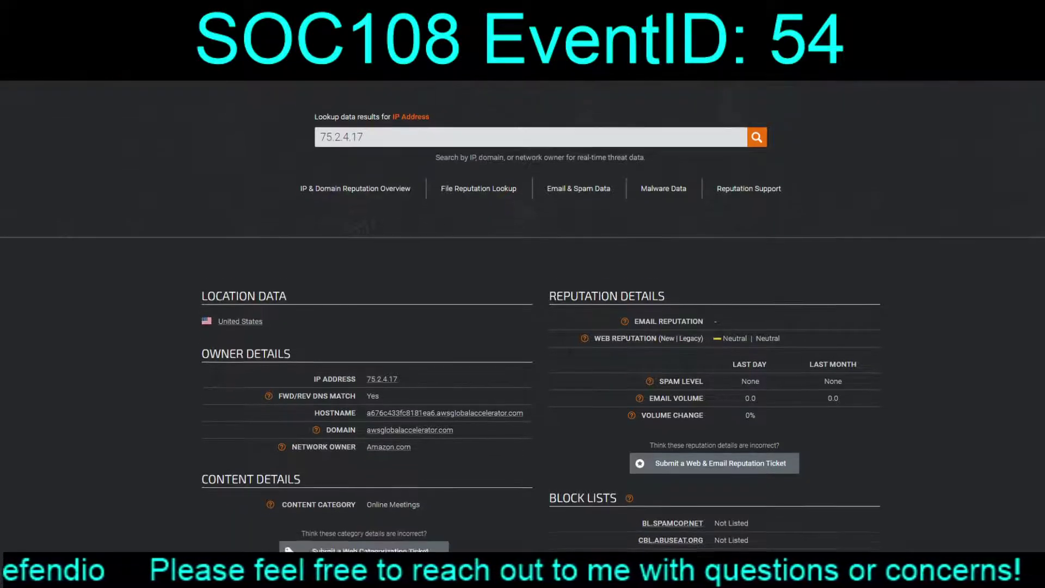
scroll(523, 327, "down", 7)
scroll(523, 327, "up", 8)
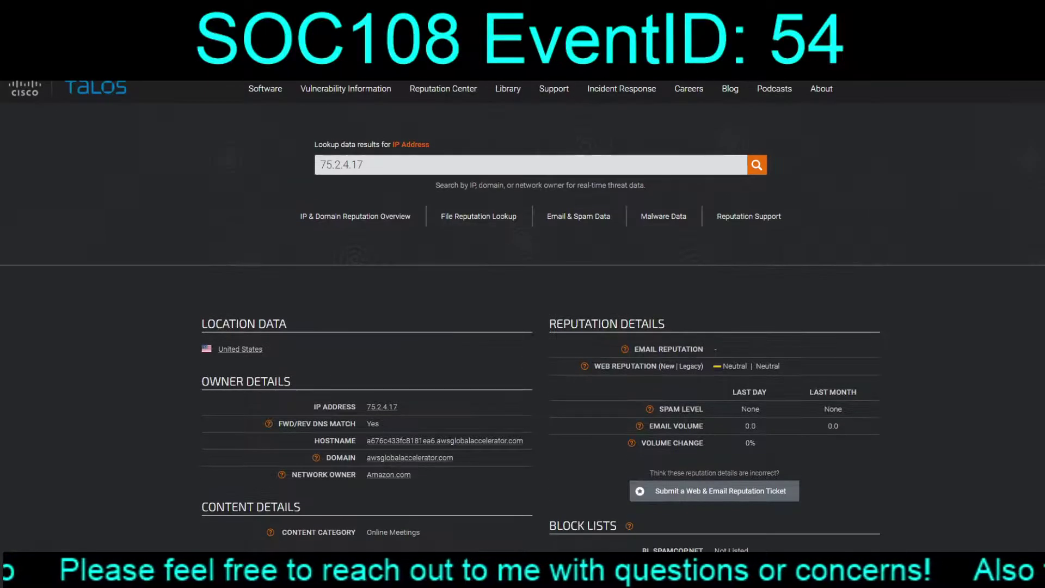
scroll(523, 326, "down", 6)
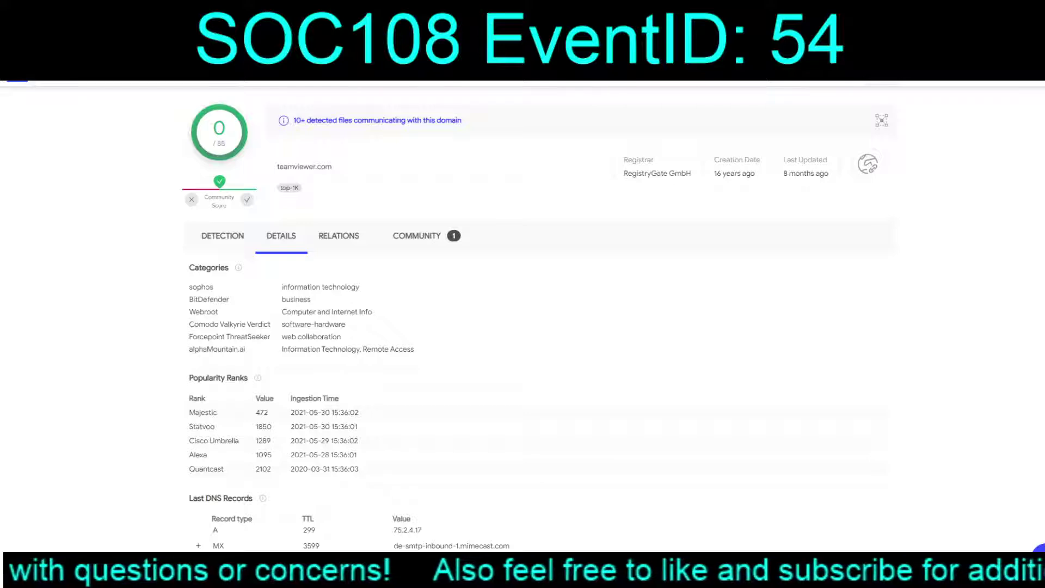
Review the VirusTotal details for teamviewer.com, including its DNS records, HTTPS certificate and Whois lookup.
scroll(522, 316, "down", 1)
scroll(523, 326, "down", 5)
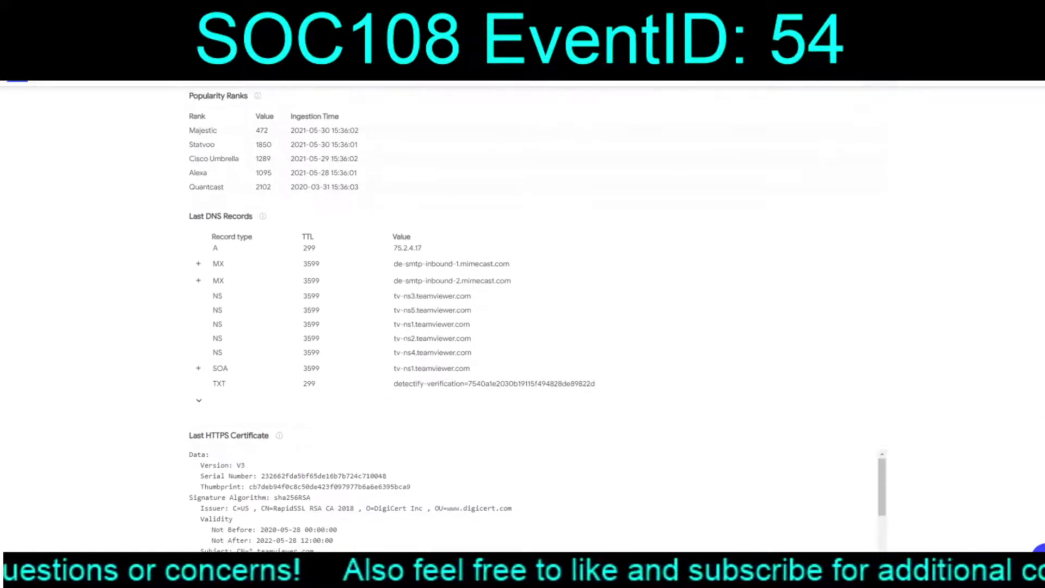
scroll(523, 327, "down", 8)
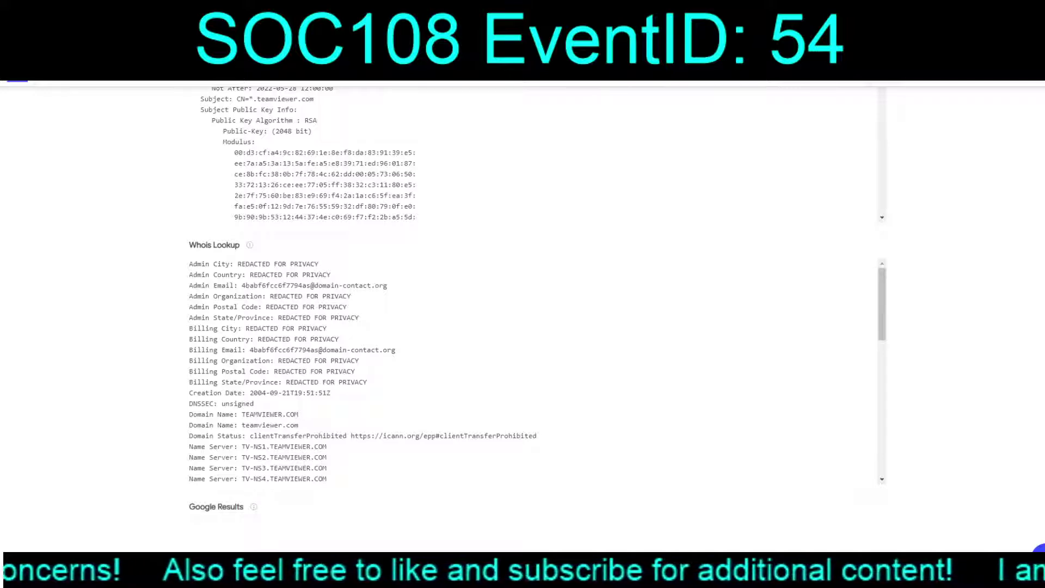
scroll(522, 370, "down", 1)
scroll(523, 369, "down", 10)
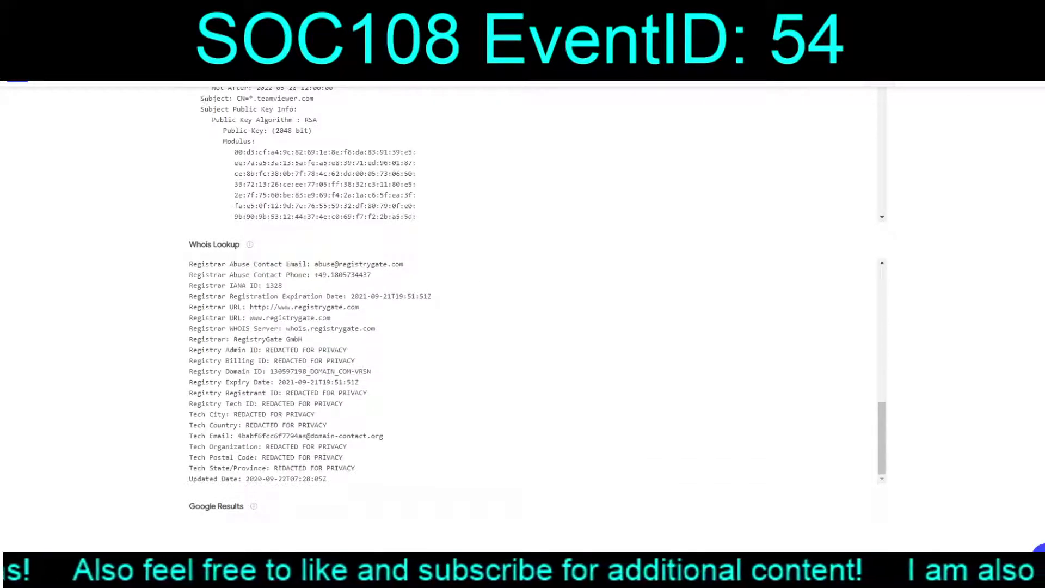
scroll(522, 326, "up", 15)
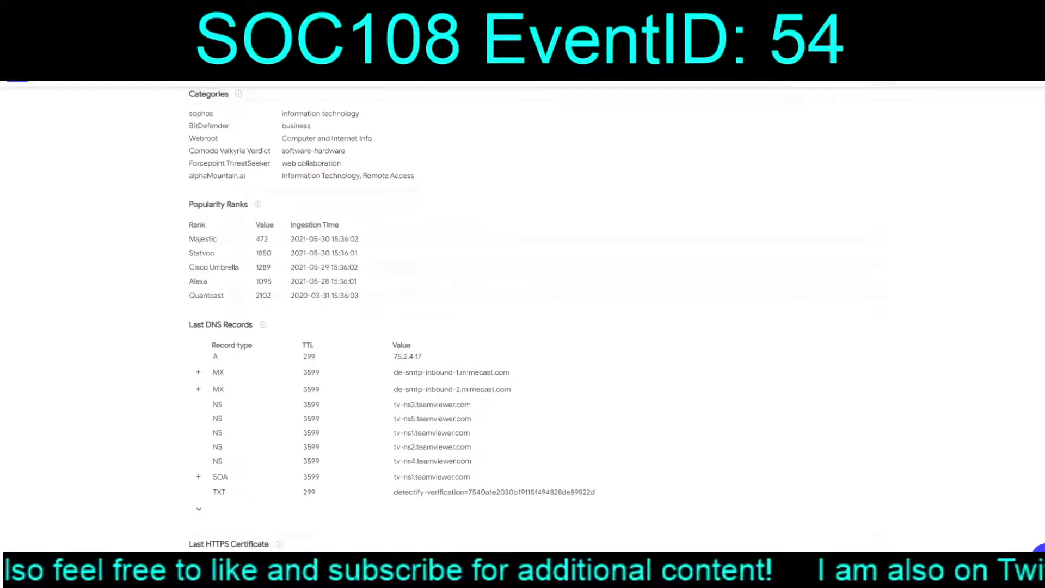
scroll(522, 327, "up", 3)
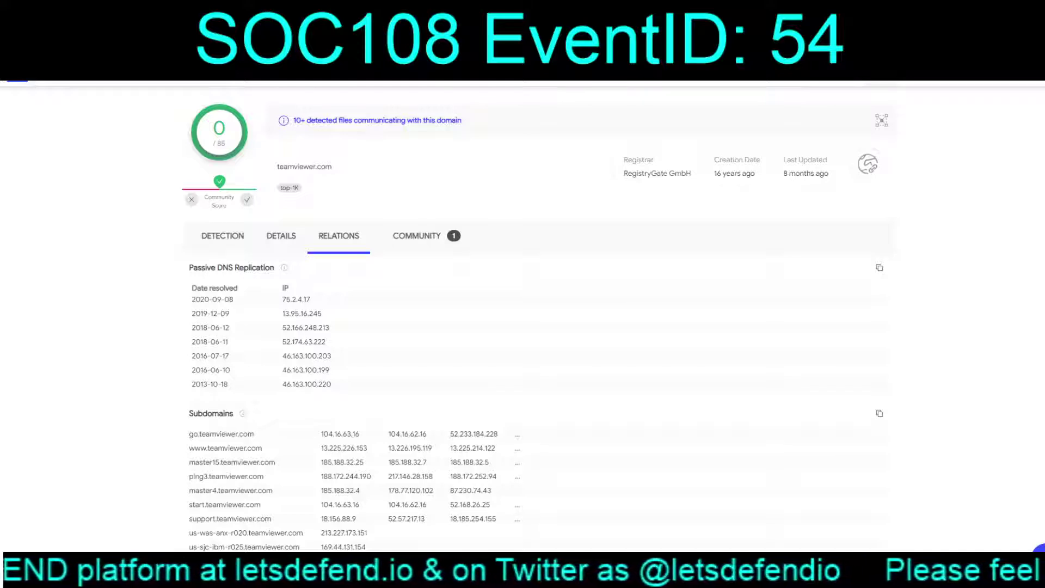
Switch to LetsDefend monitoring and take ownership of the SOC108 alert with EventID 54.
key("ctrl+Tab")
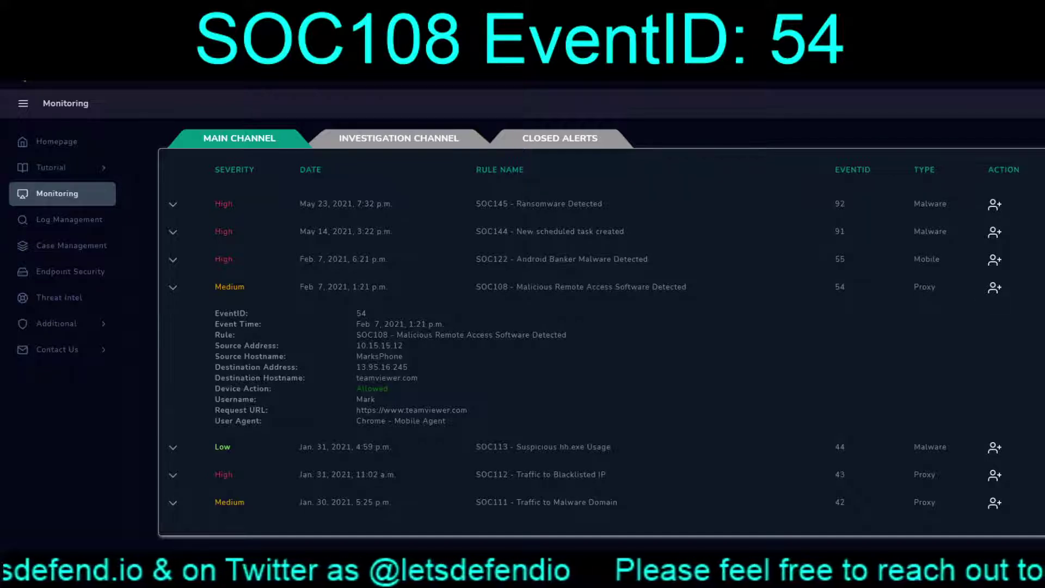
left_click(995, 287)
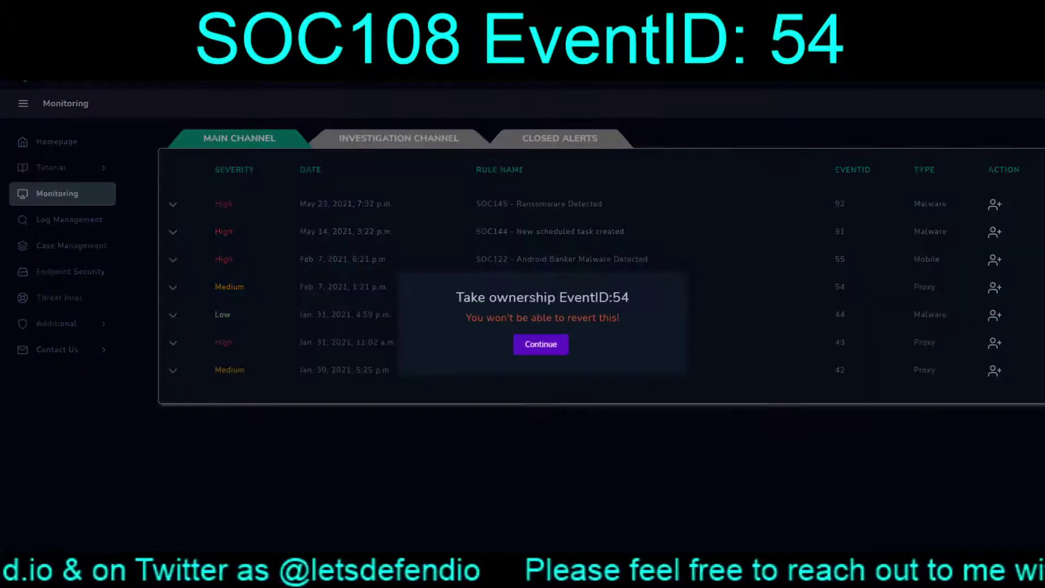
key("Return")
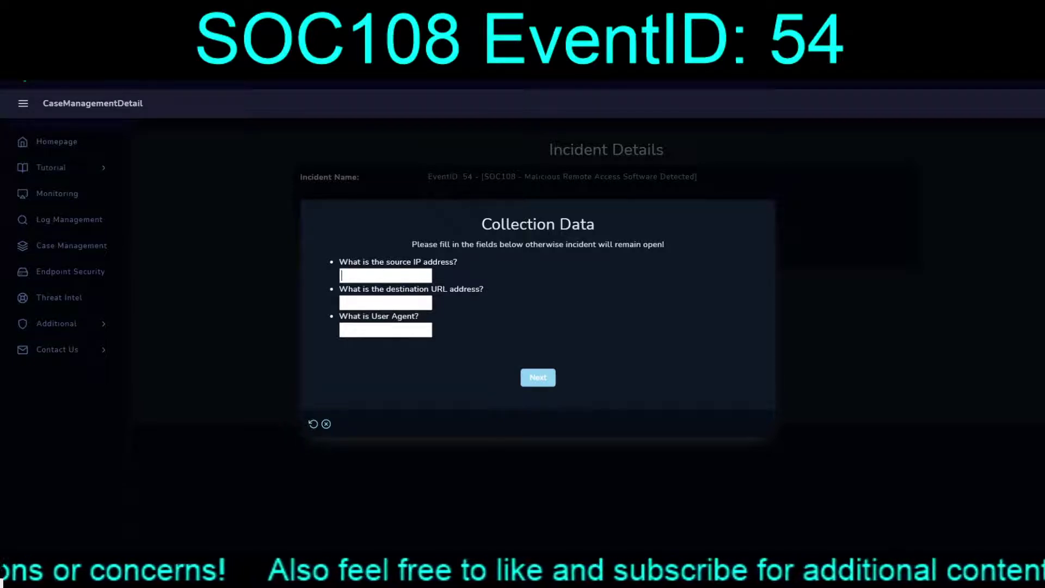
type("10.15.15.12")
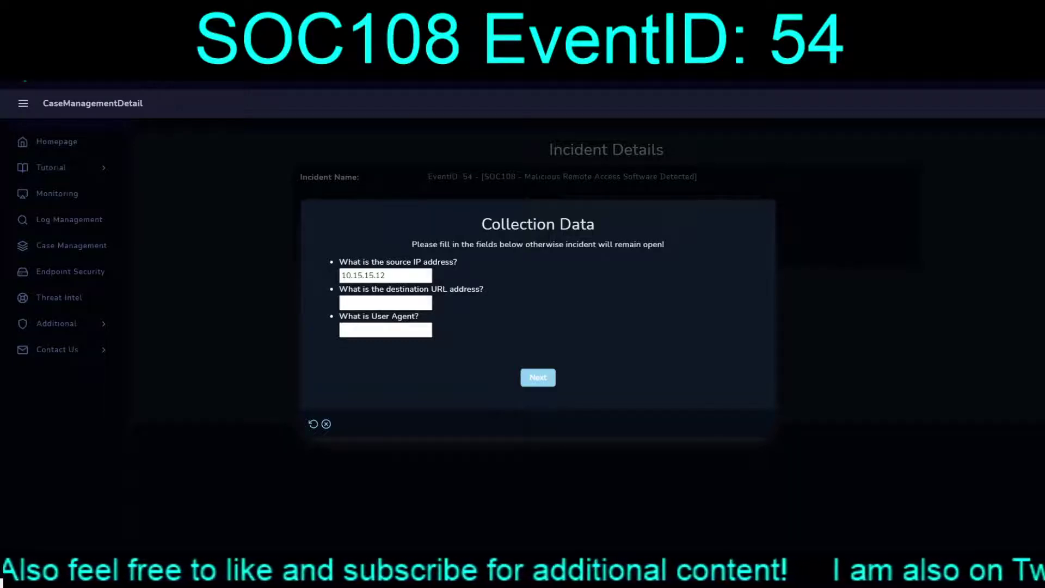
key("Tab")
type("https://www.teamviewer.com")
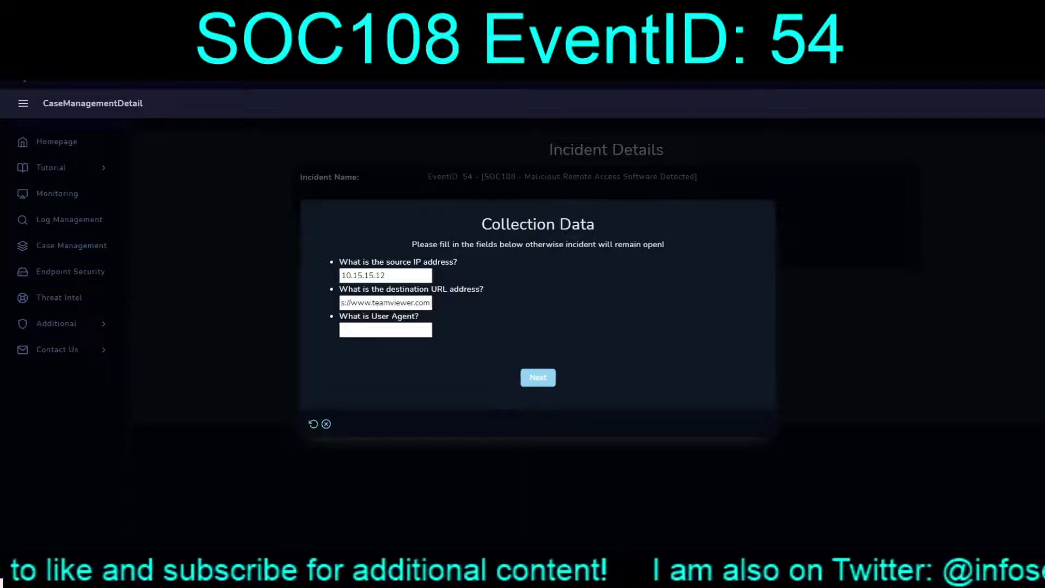
key("Tab")
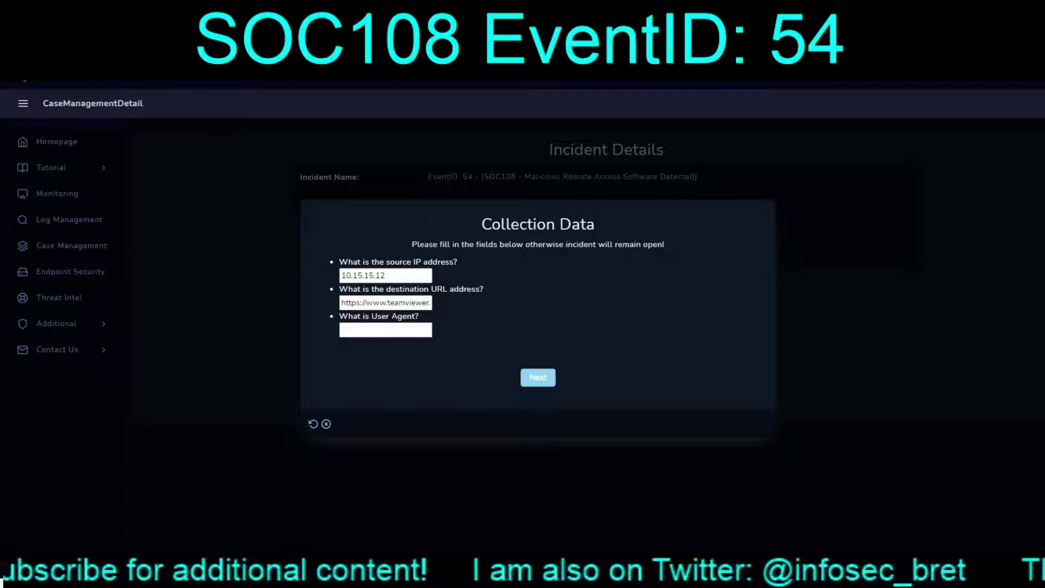
type("Chrome - Mobile Agent")
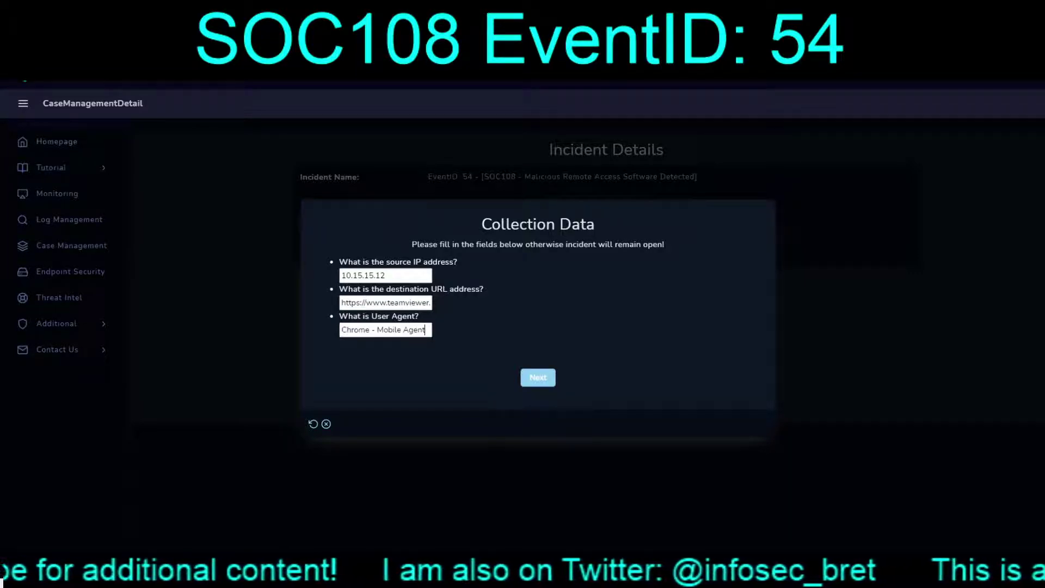
key("Return")
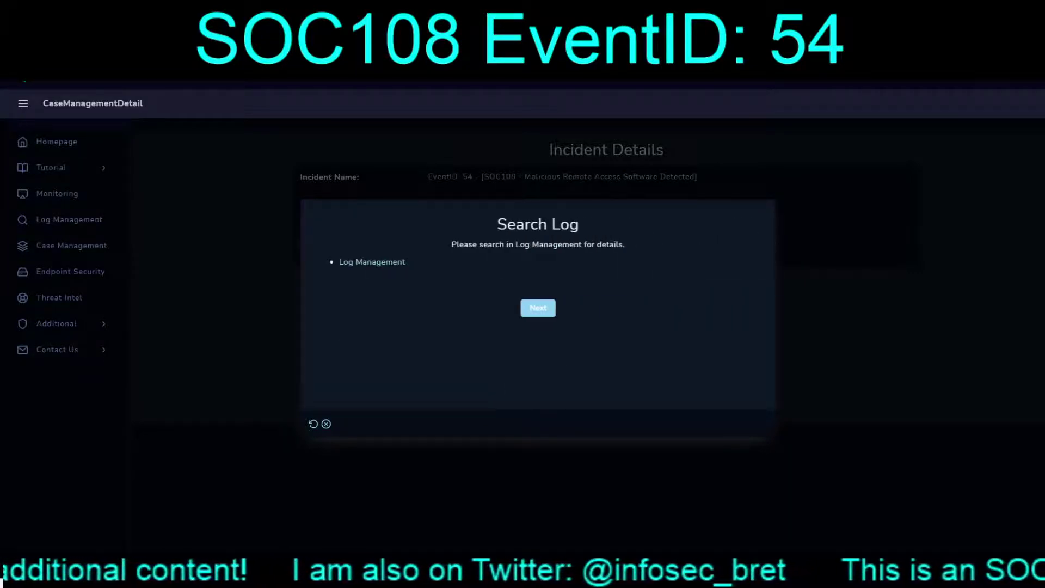
key("Return")
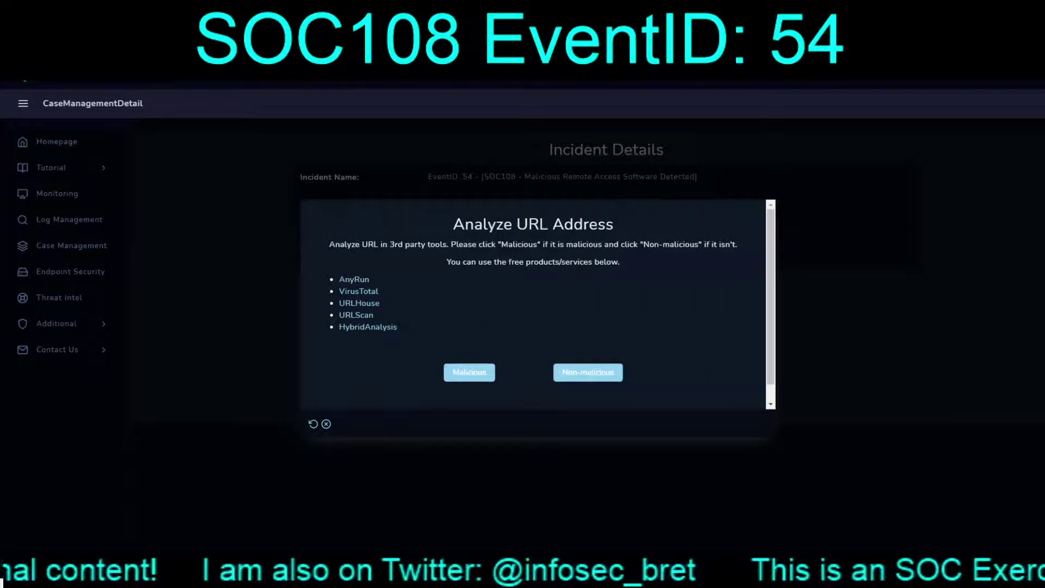
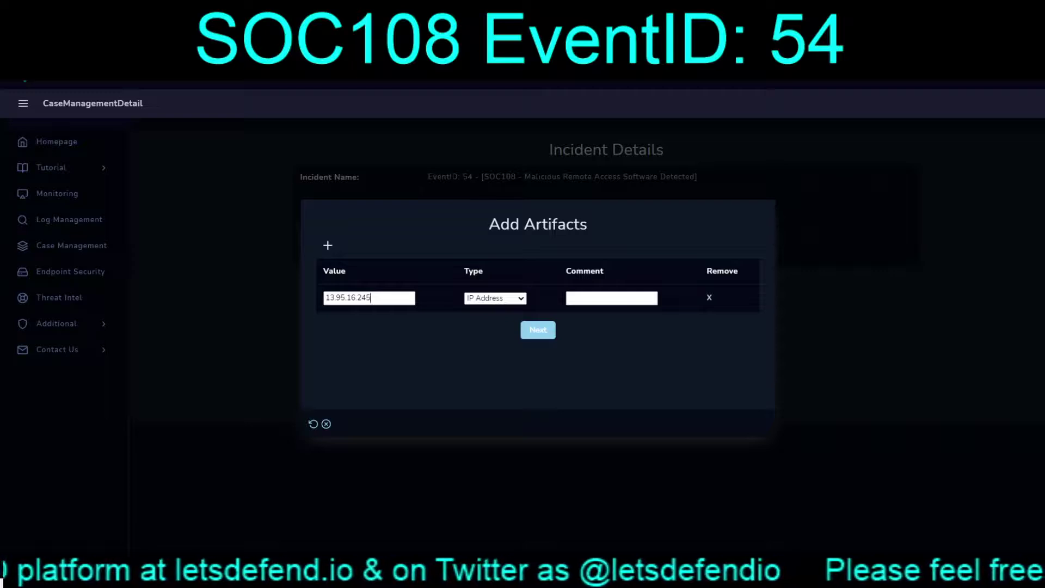
left_click(599, 297)
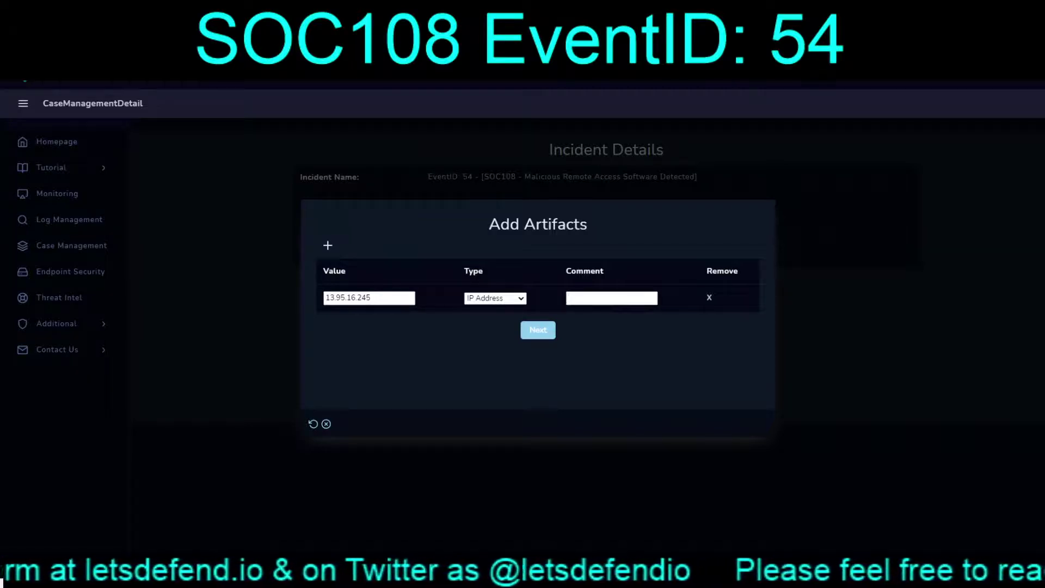
type("Site IP")
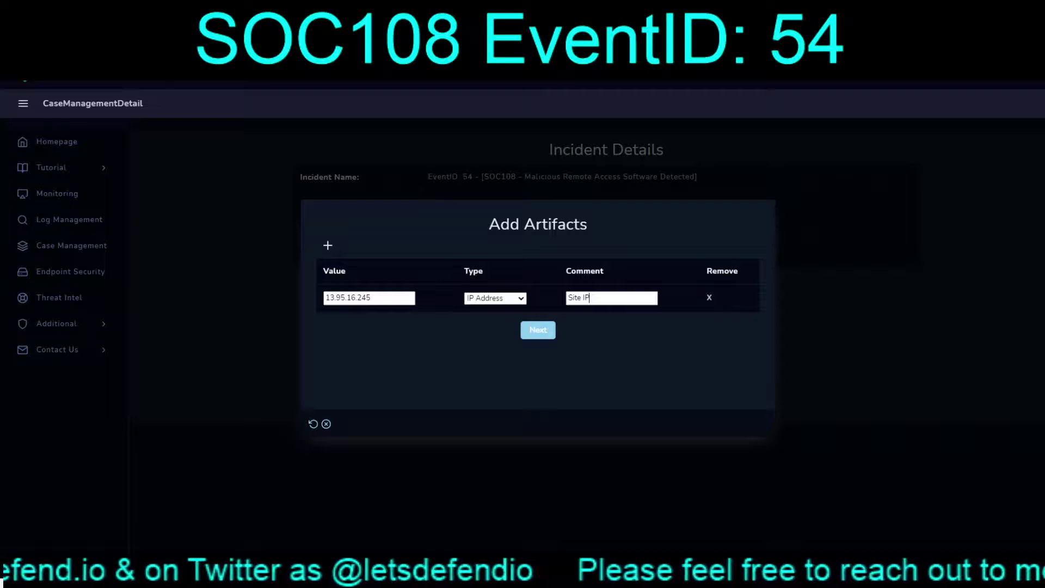
left_click(328, 246)
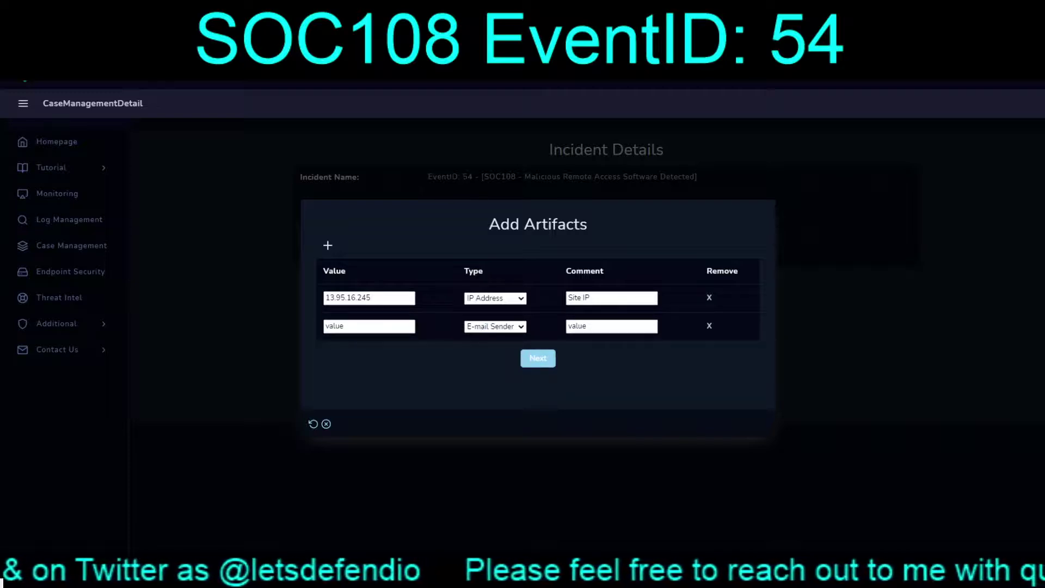
left_click(495, 326)
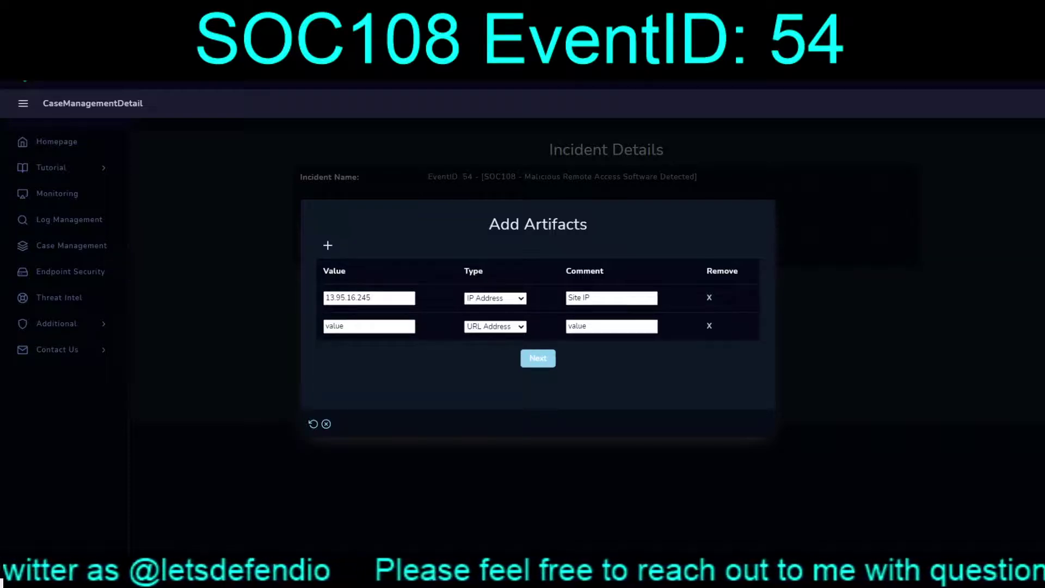
left_click(609, 326)
key("ctrl+a")
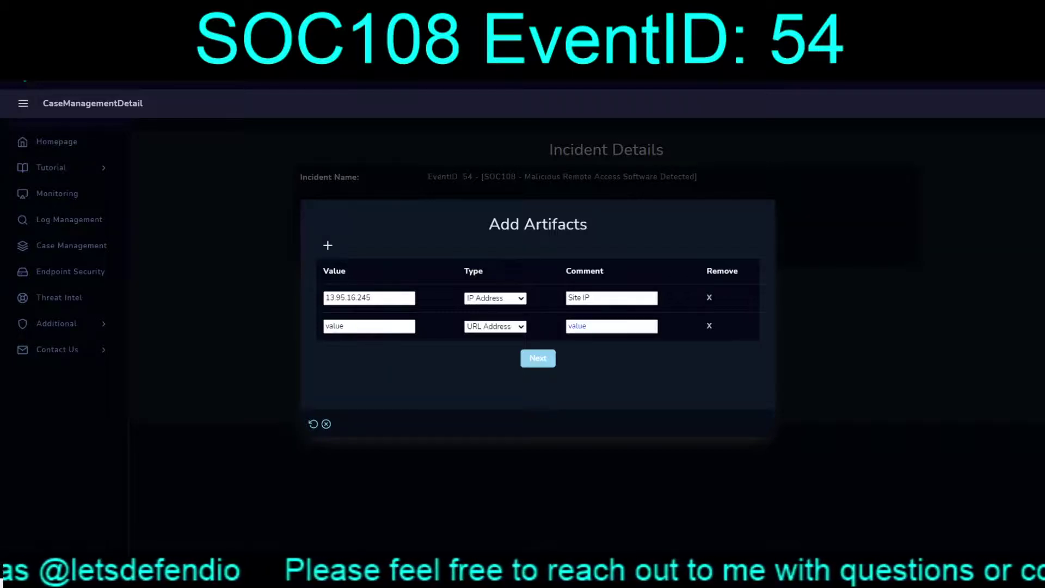
type("Software site")
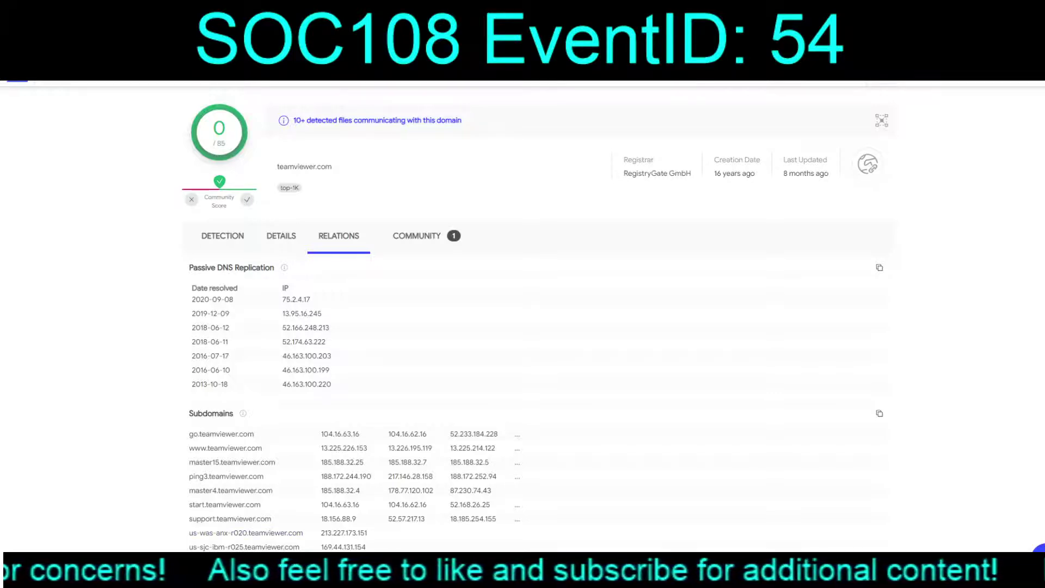
key("ctrl+Tab")
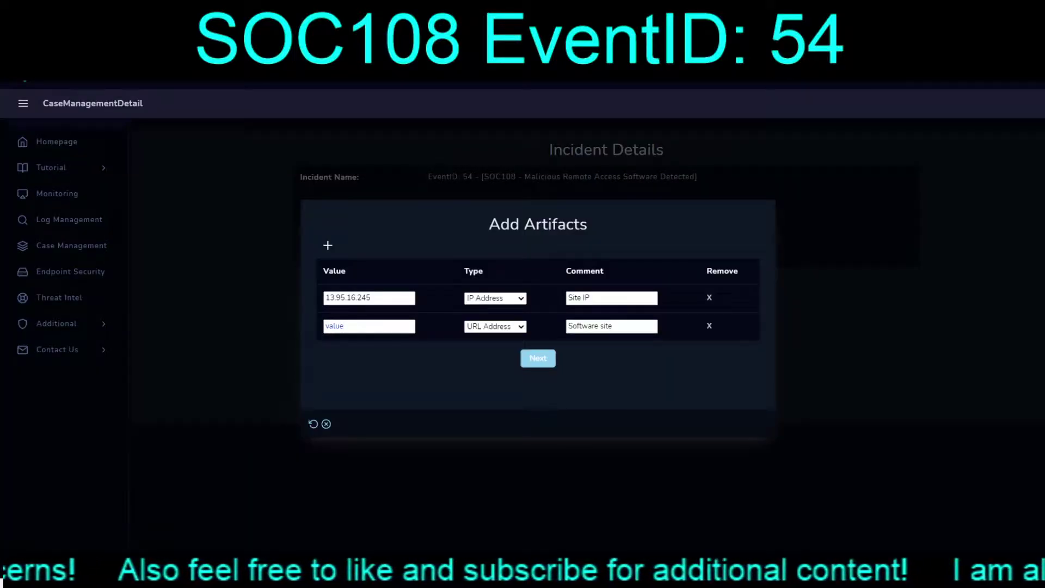
key("ctrl+v")
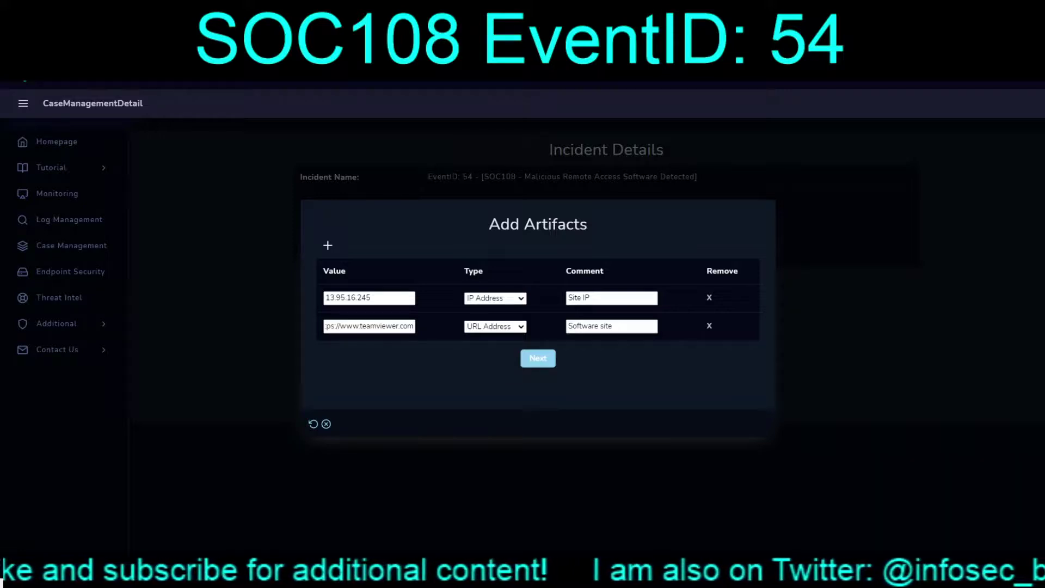
left_click(538, 358)
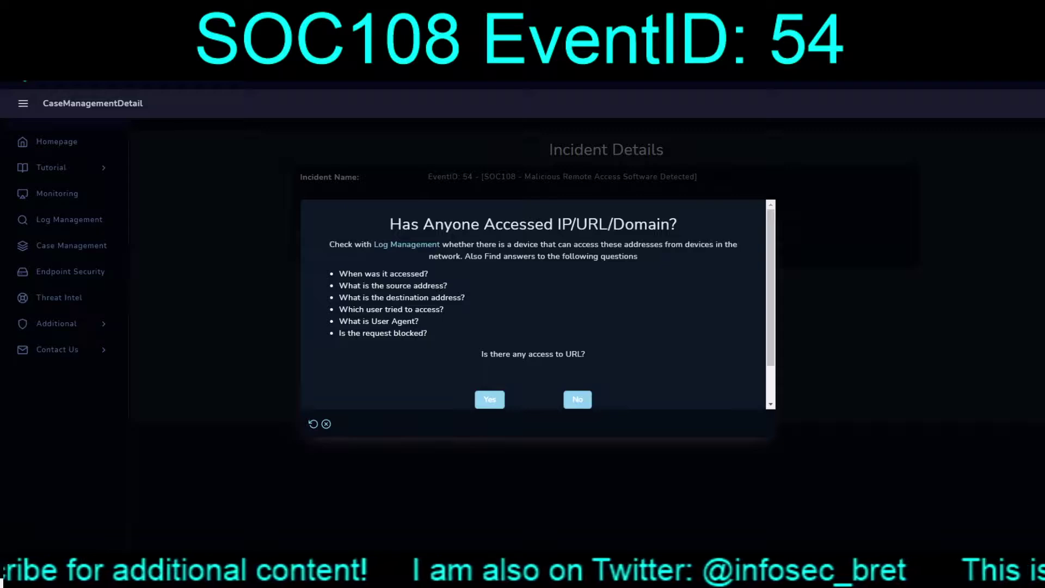
Answer Yes to whether the URL was accessed, and continue past containment to finish the playbook.
left_click(490, 399)
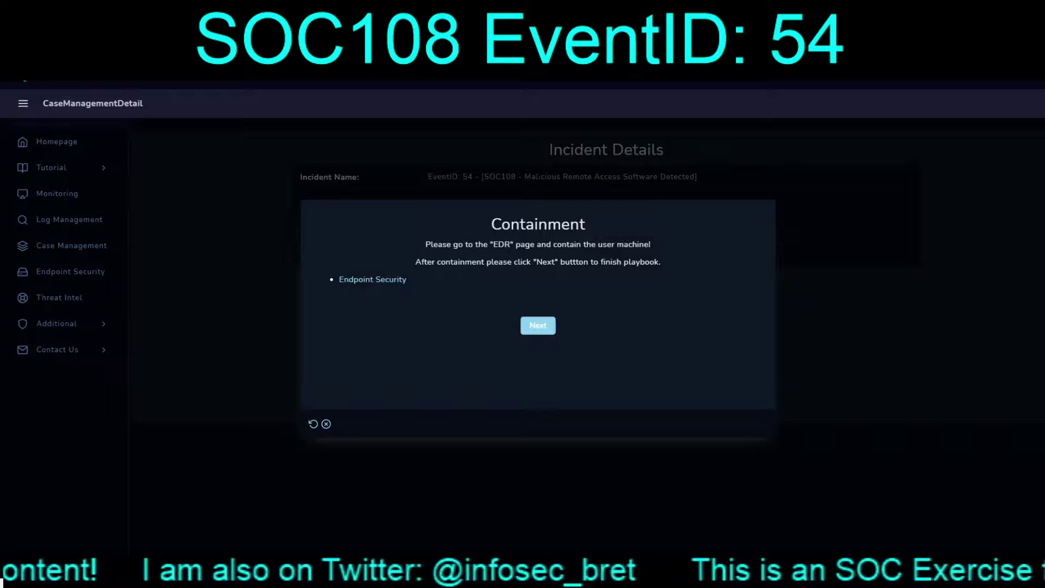
left_click(538, 325)
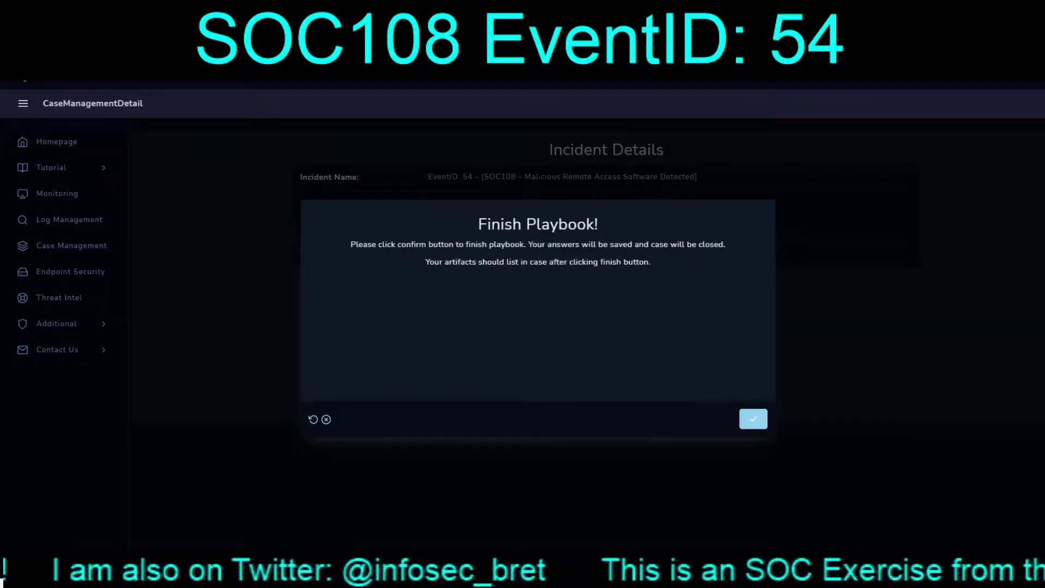
left_click(753, 419)
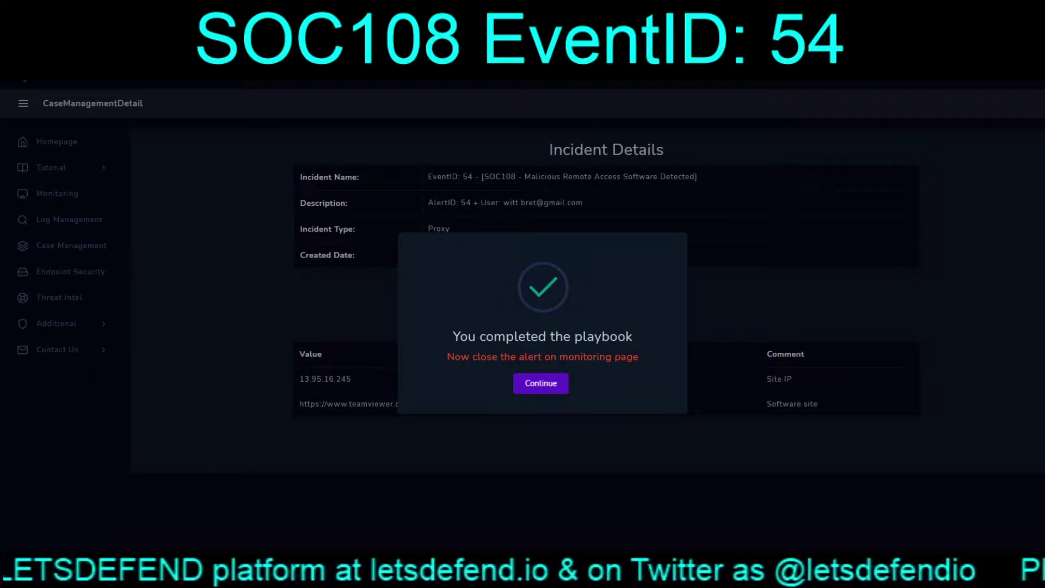
key("Return")
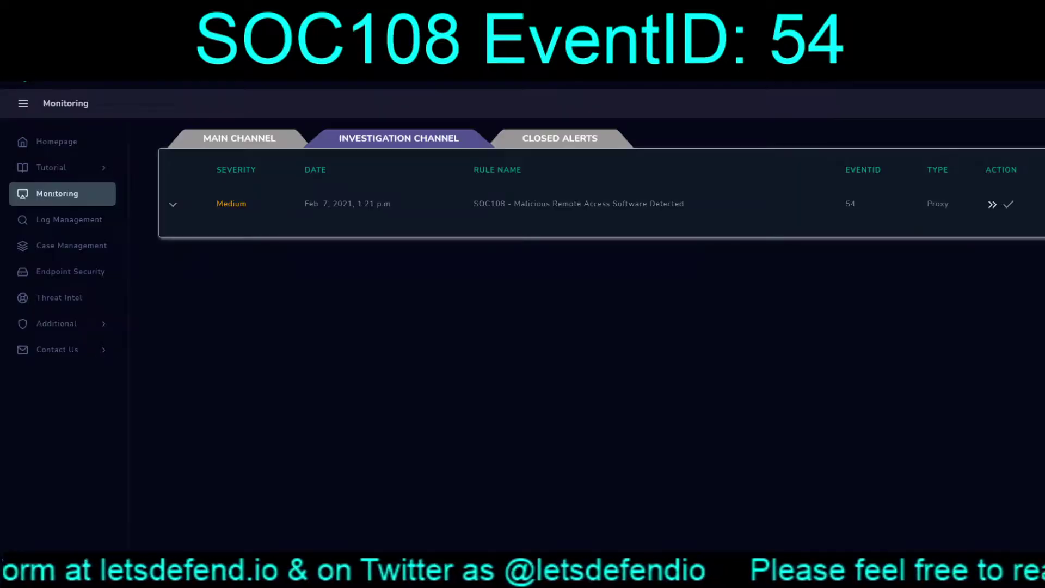
Close the alert as True Positive with the note "App itself is considered malicious per policy, that apps site would be considered malicious then???".
left_click(1008, 204)
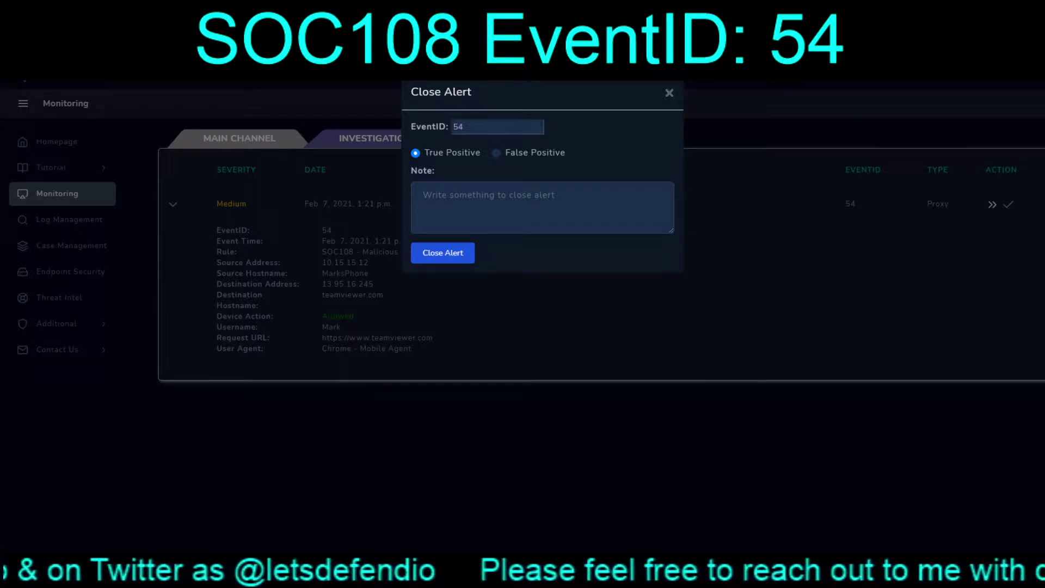
type("App")
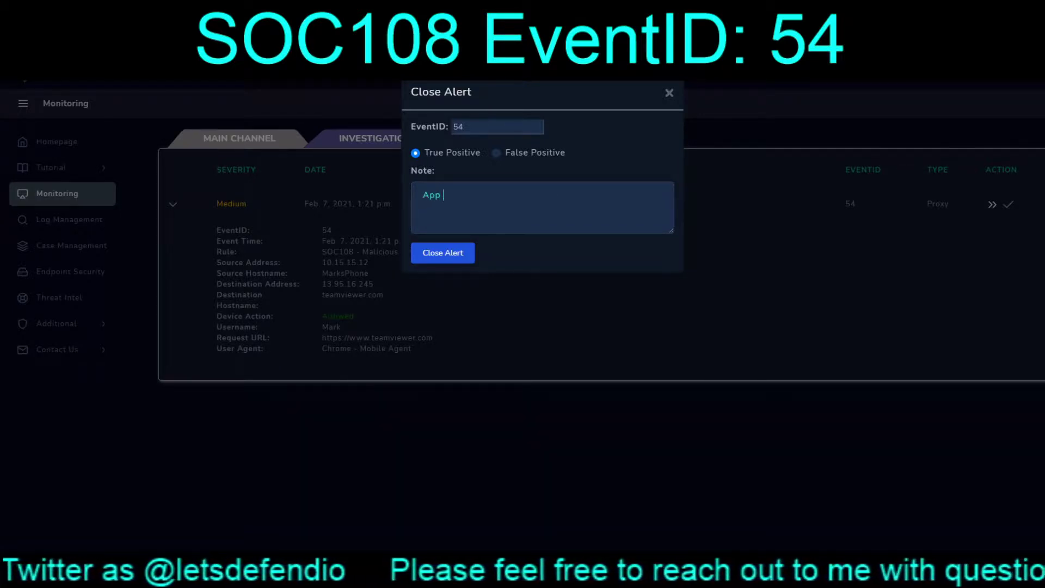
type(" itselfl is consi")
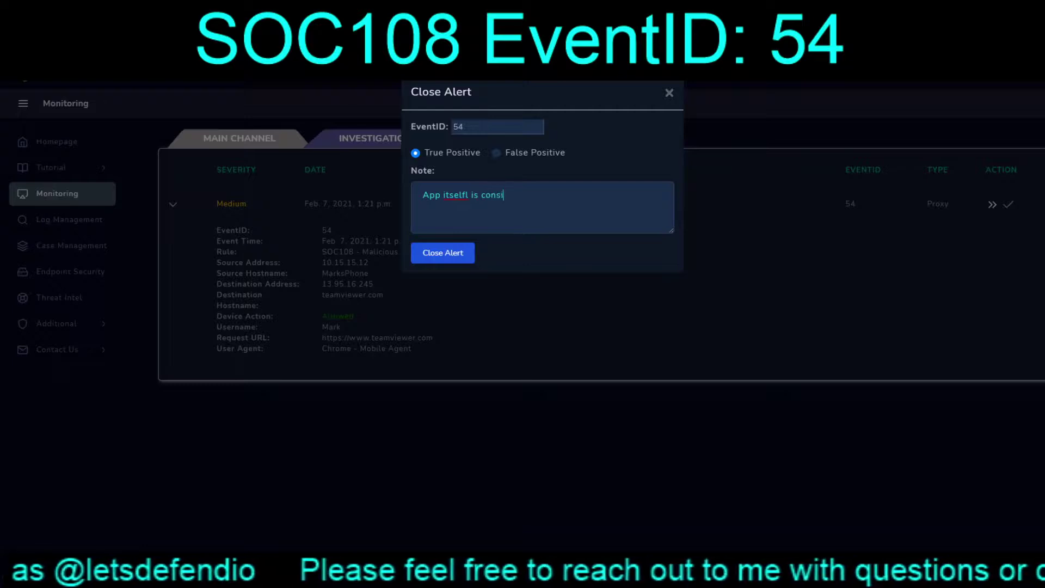
type("dered maliciou")
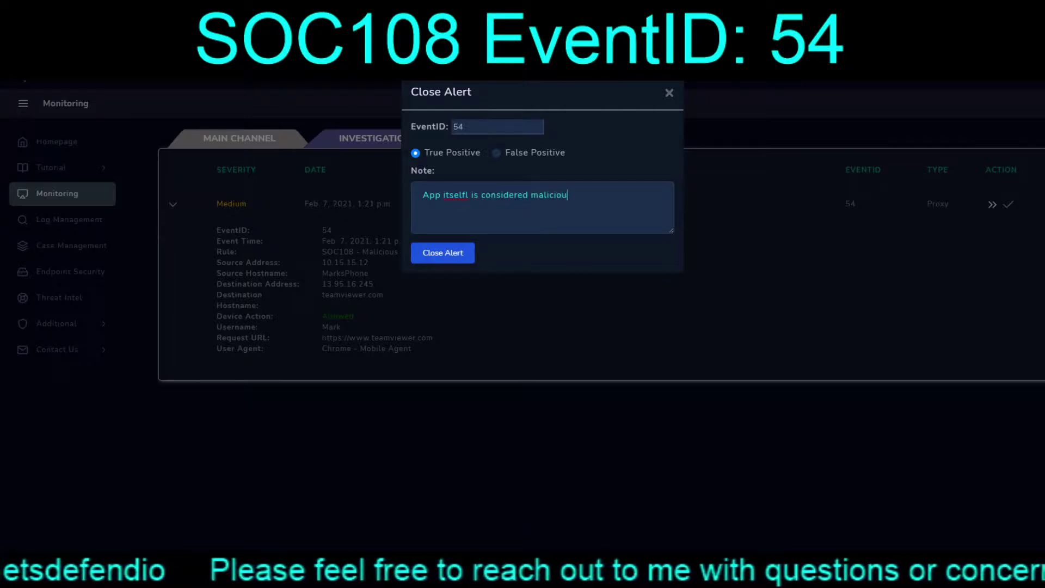
type("s per policy")
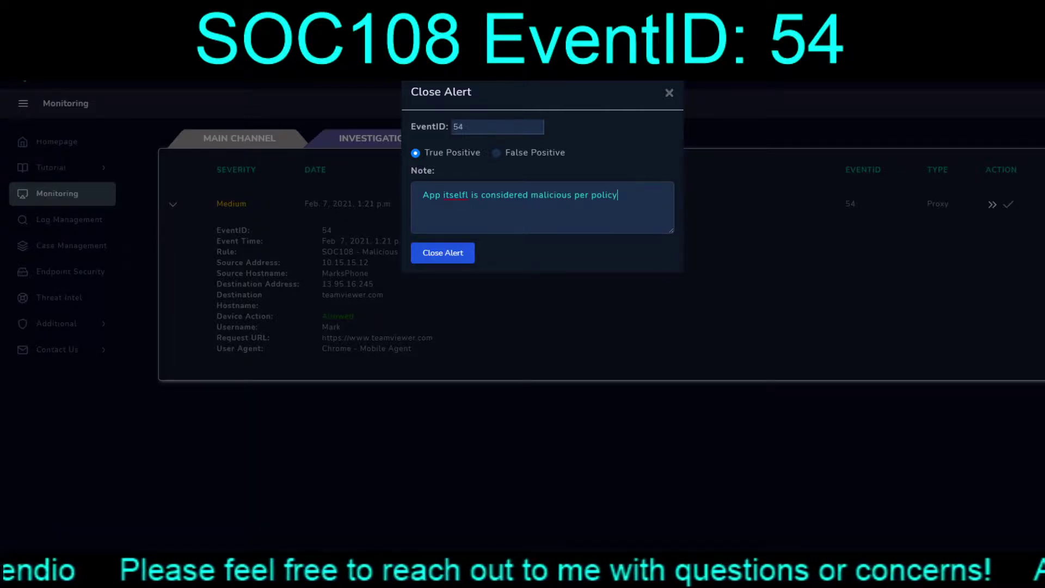
type(", that apps")
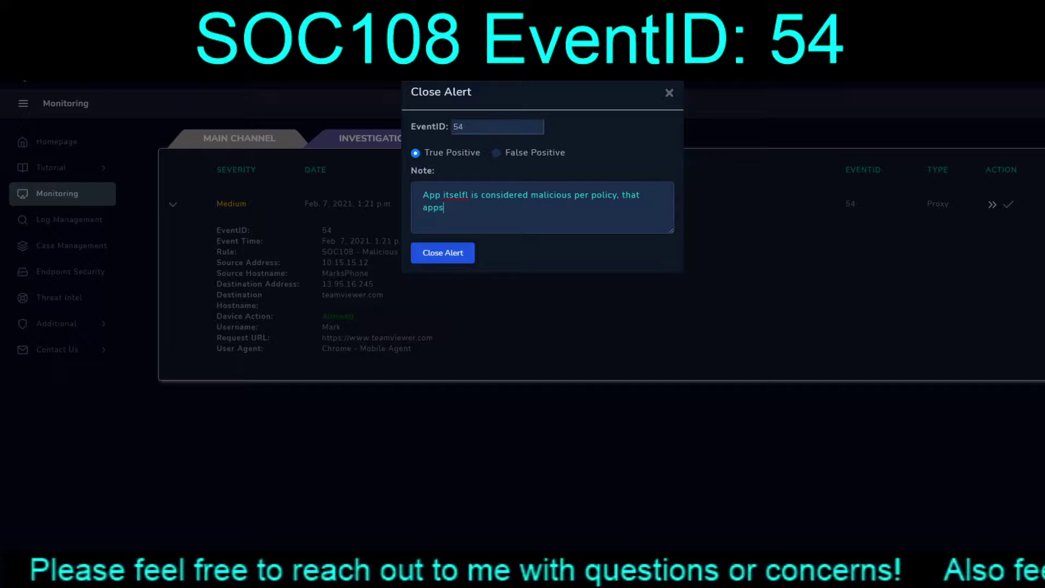
type(" site wou")
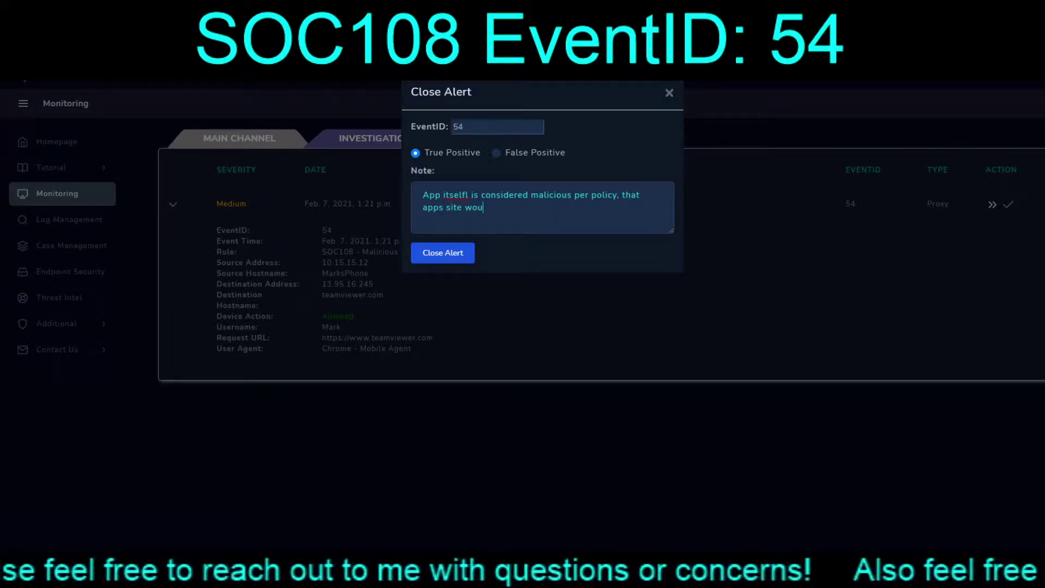
type("ld be con")
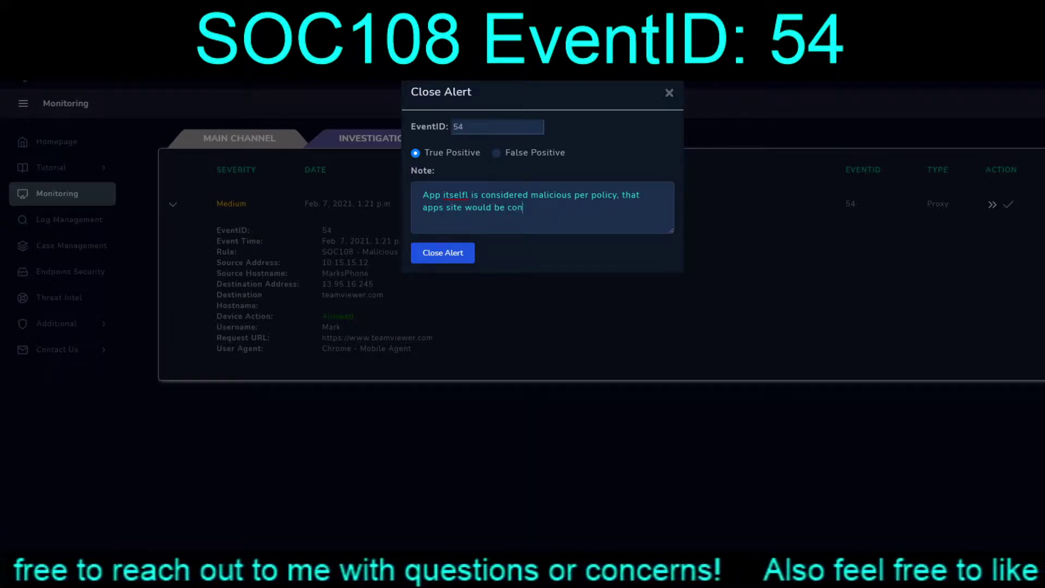
type("sidered malic")
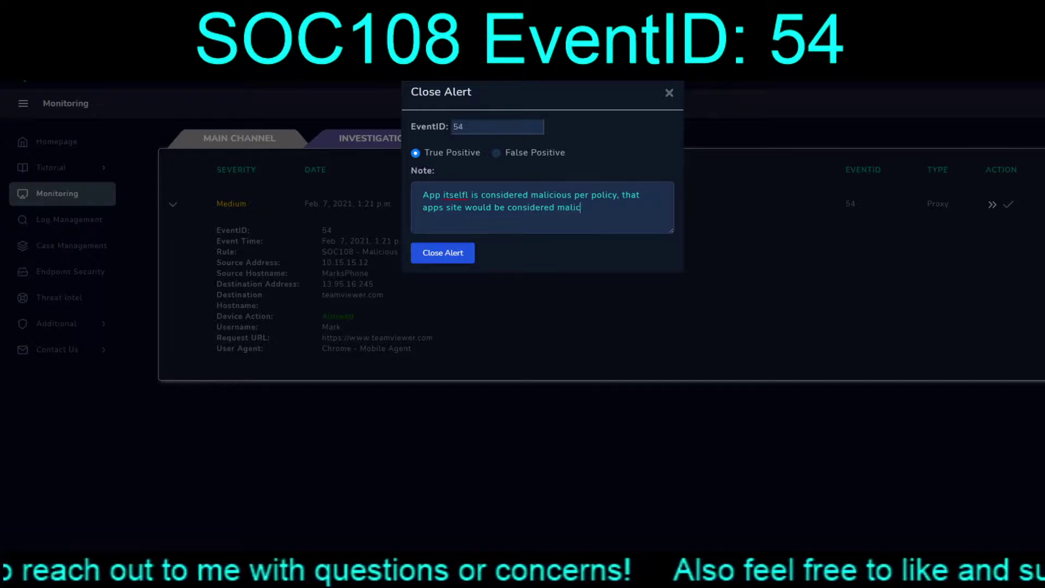
type("ious thenm")
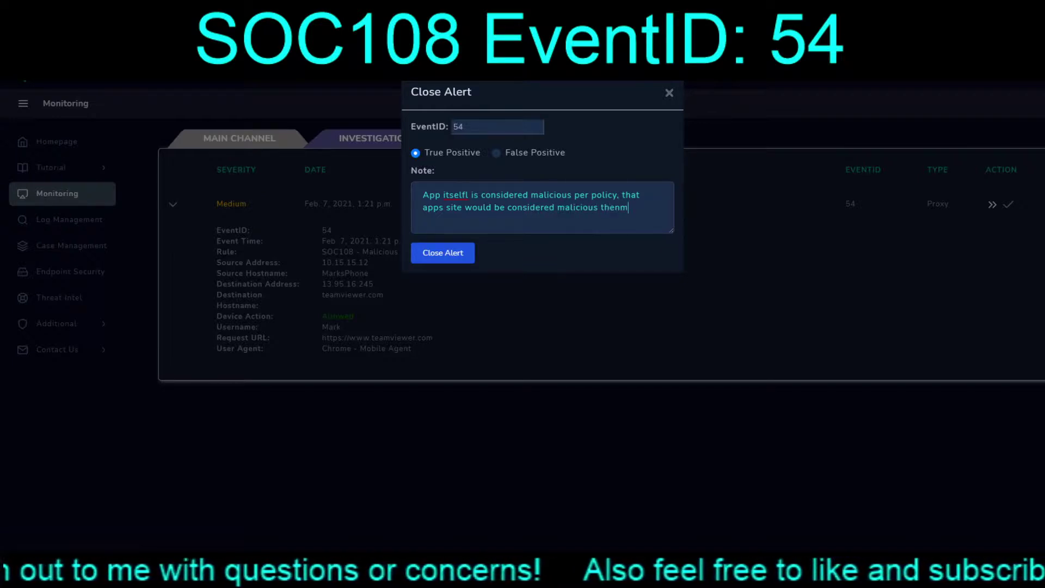
key("BackSpace")
type("???")
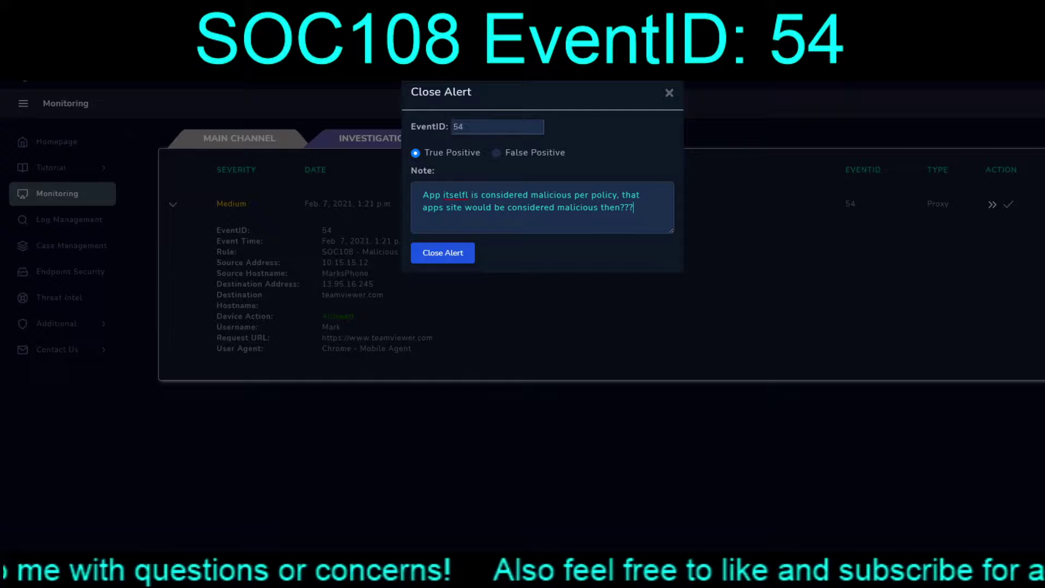
double_click(456, 194)
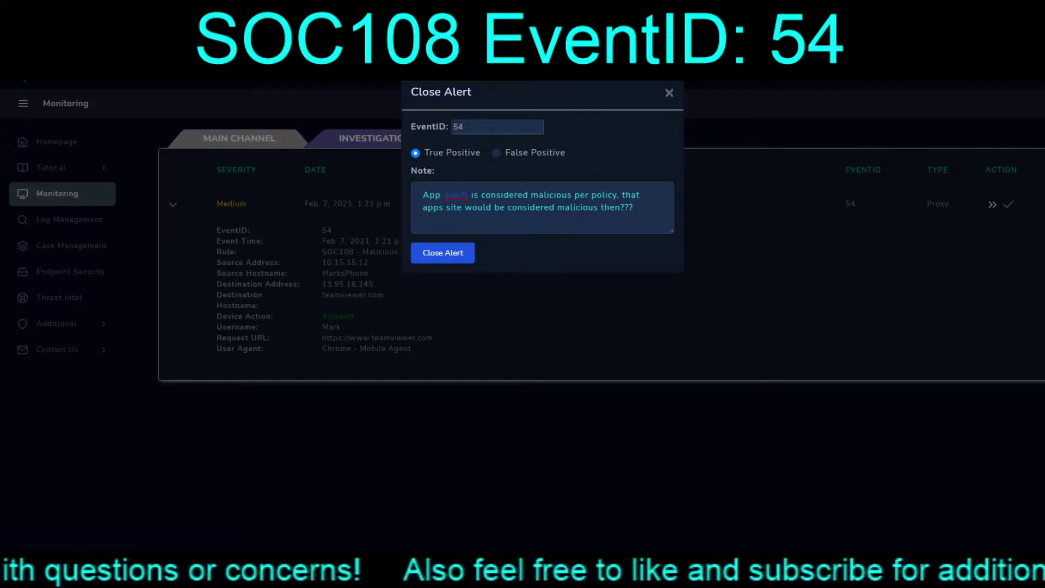
type("itself")
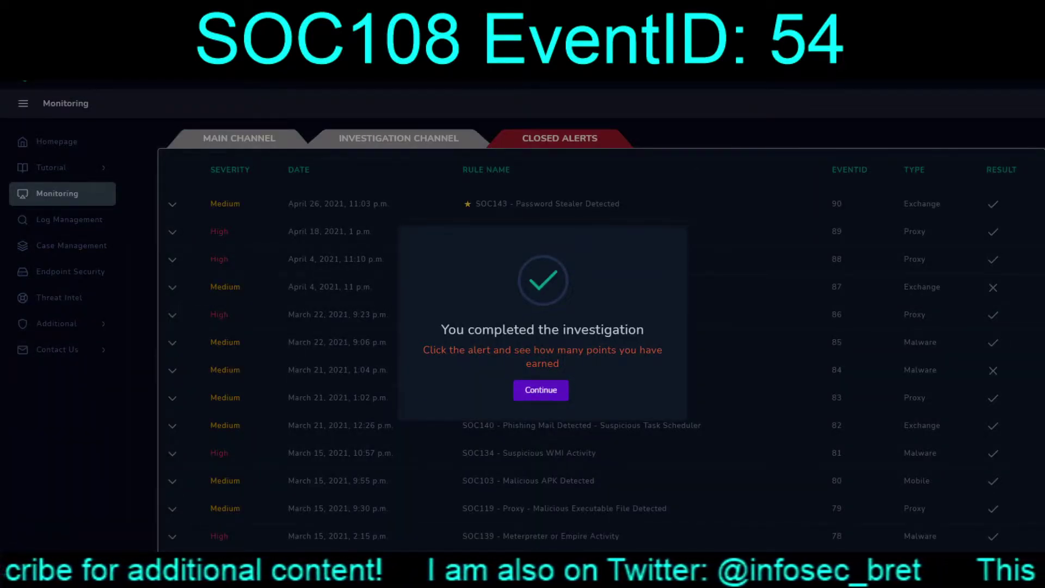
key("Return")
Find the SOC108 alert with EventID 54 among the closed alerts and examine its answer scoring and analyst note.
scroll(601, 327, "down", 4)
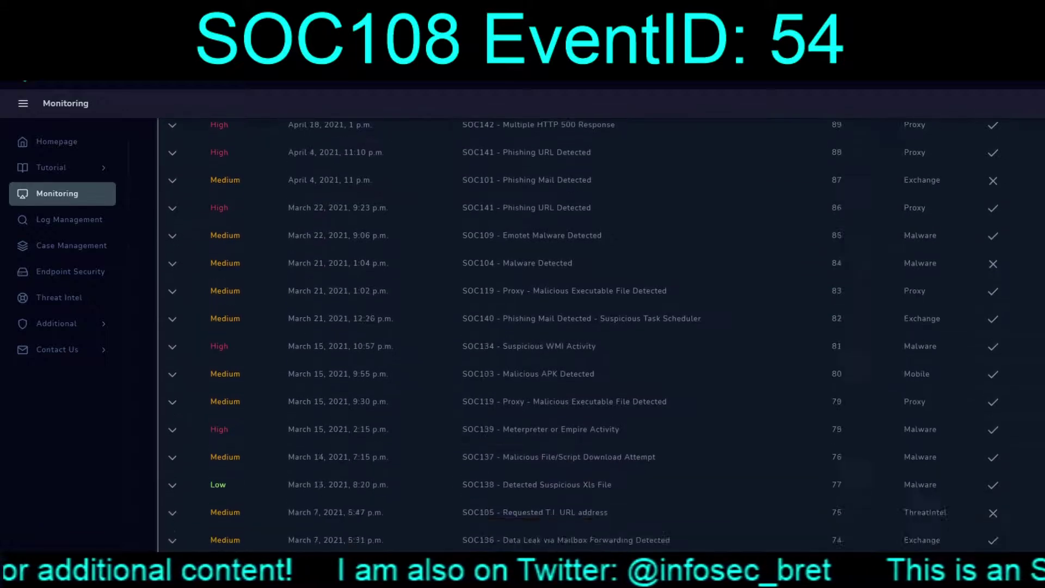
scroll(601, 326, "down", 5)
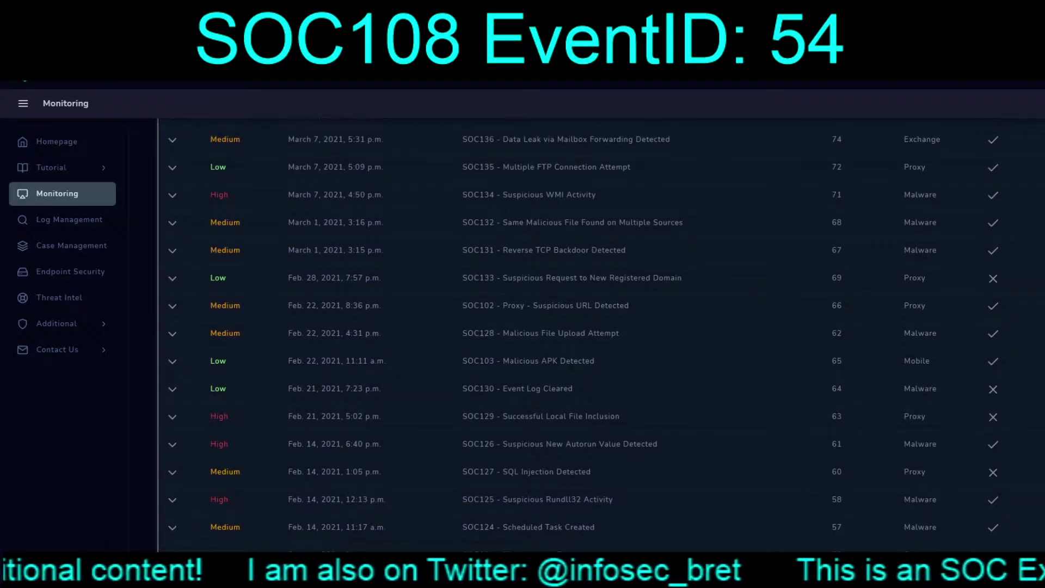
scroll(600, 327, "down", 4)
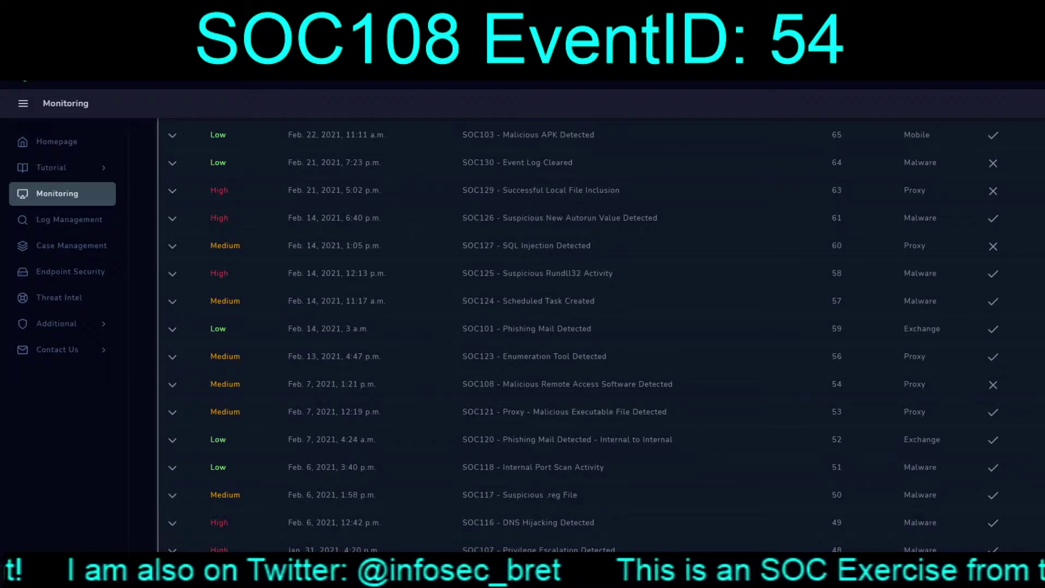
left_click(567, 384)
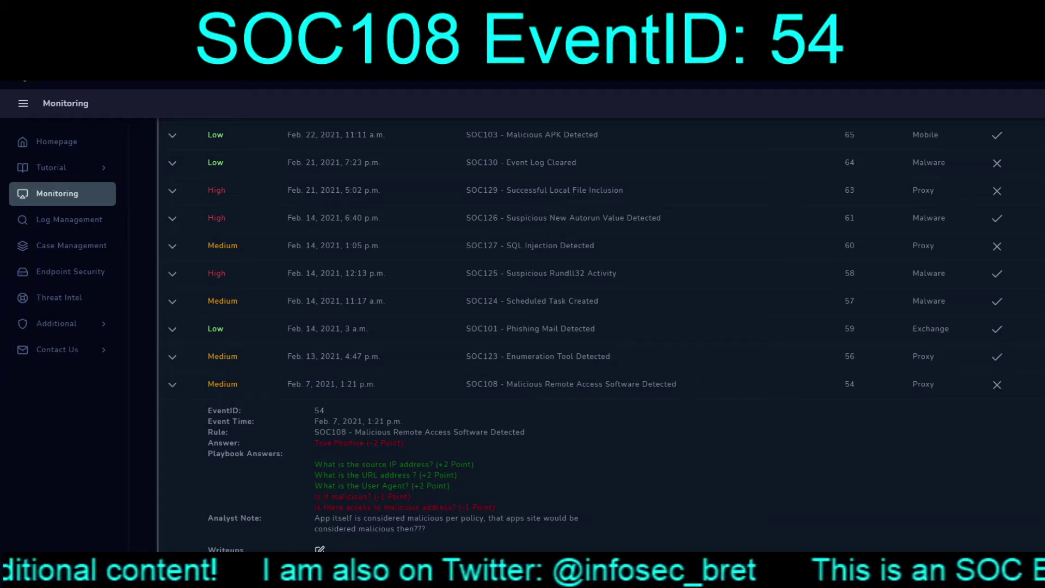
scroll(585, 325, "down", 1)
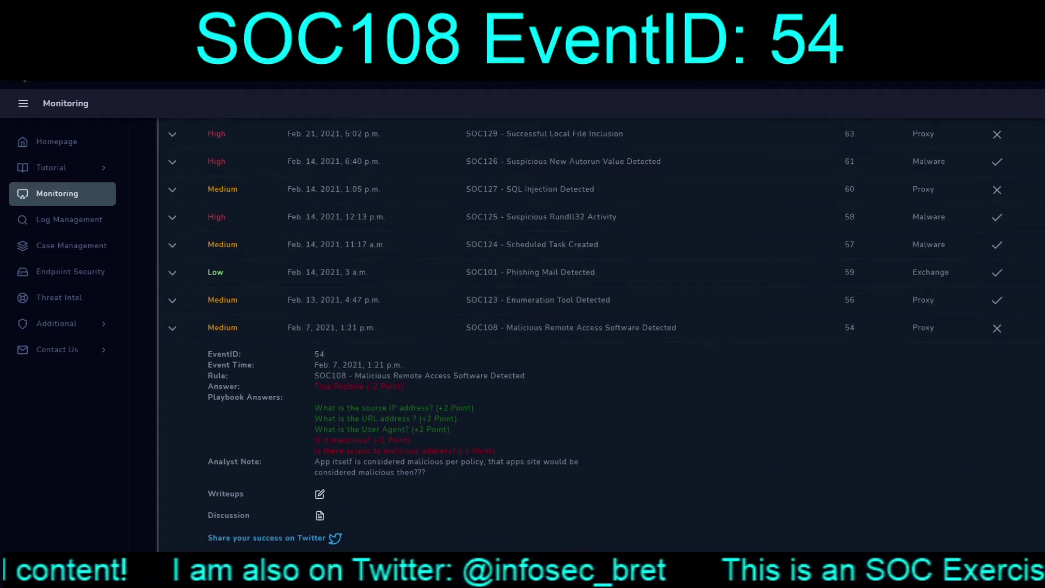